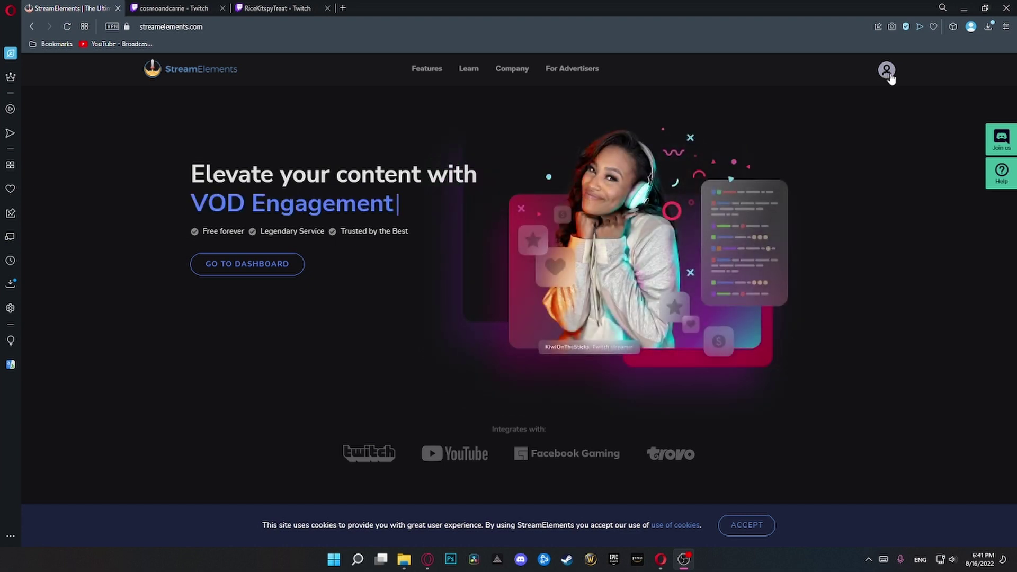
- From the dashboard, open Chatbot > Chat commands and show the empty Custom commands tab
left_click(888, 75)
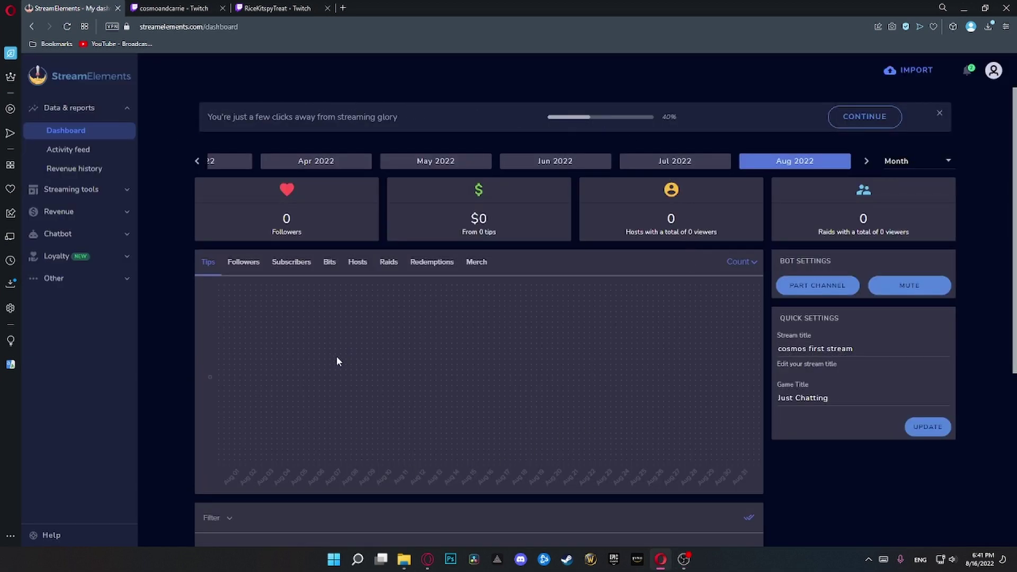
left_click(75, 236)
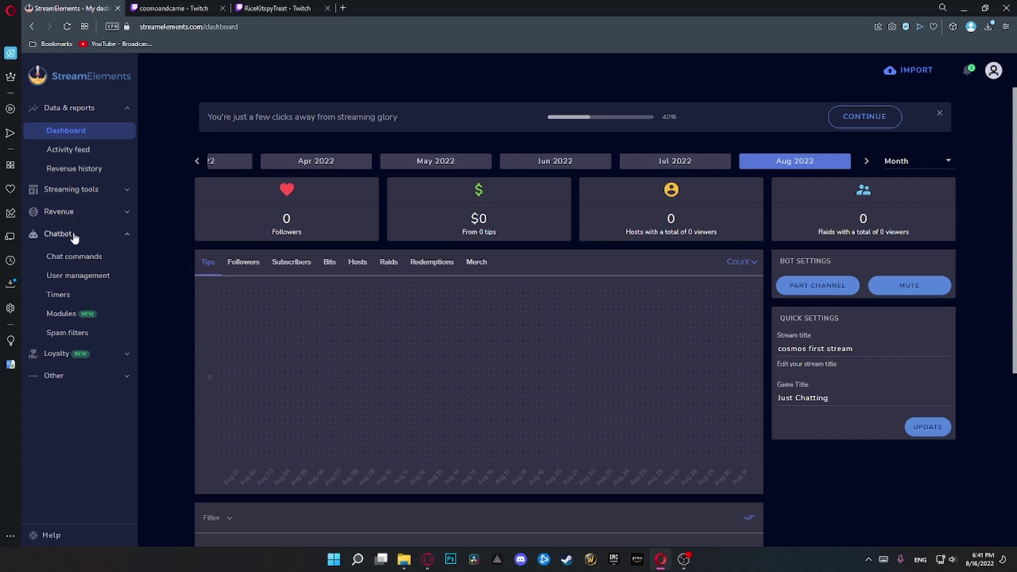
left_click(84, 260)
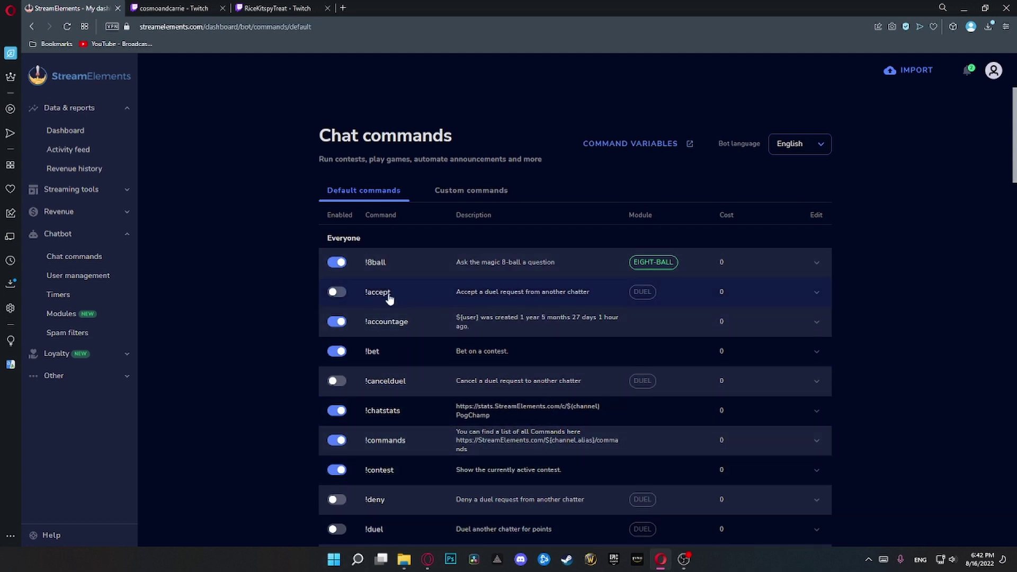
left_click(477, 191)
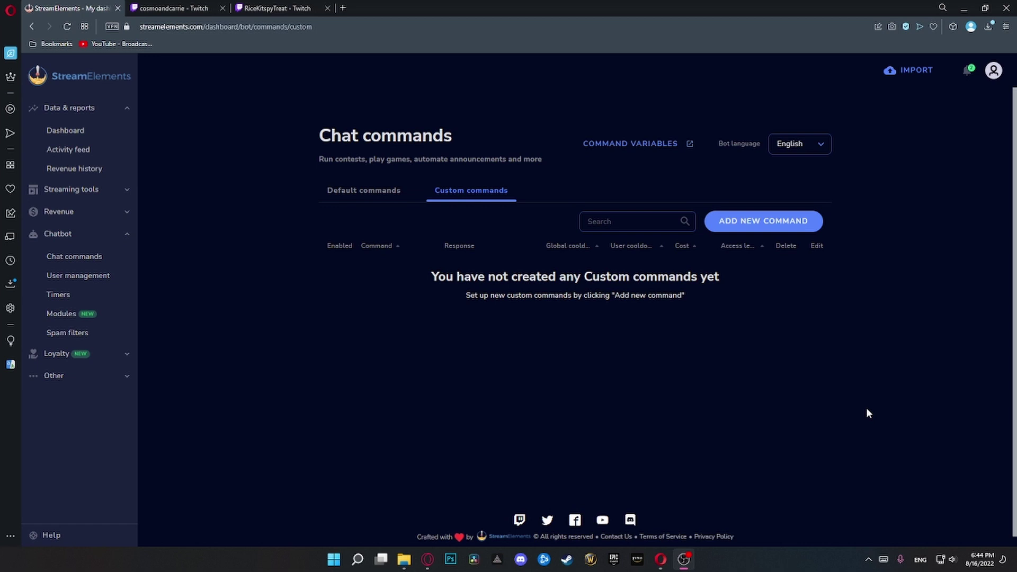
- Create and activate a 'welcome' command with the pasted Cosmos CoolCat Cult welcome response
left_click(765, 225)
scroll(841, 458, "down", 1)
left_click(545, 325)
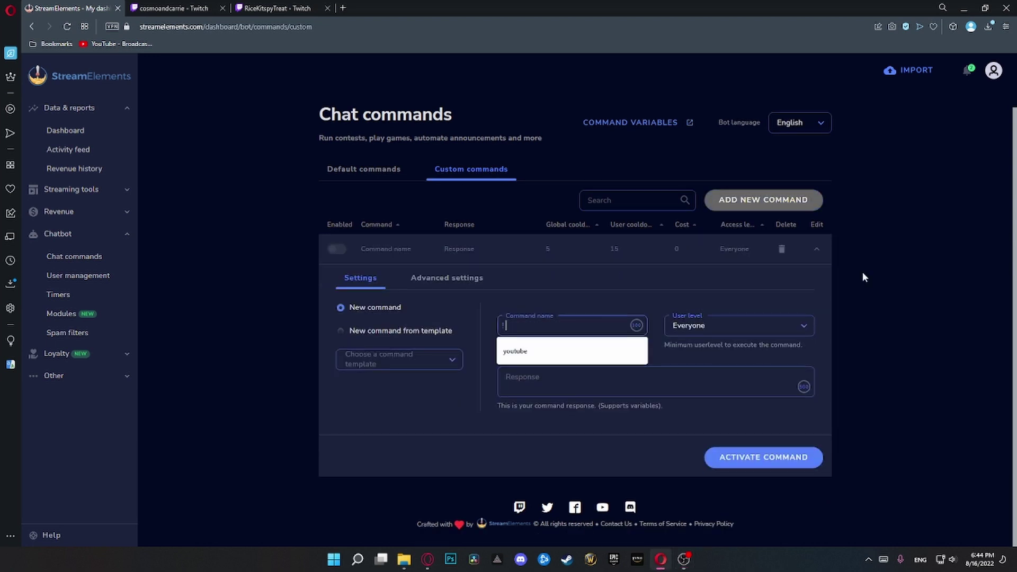
type("welcome")
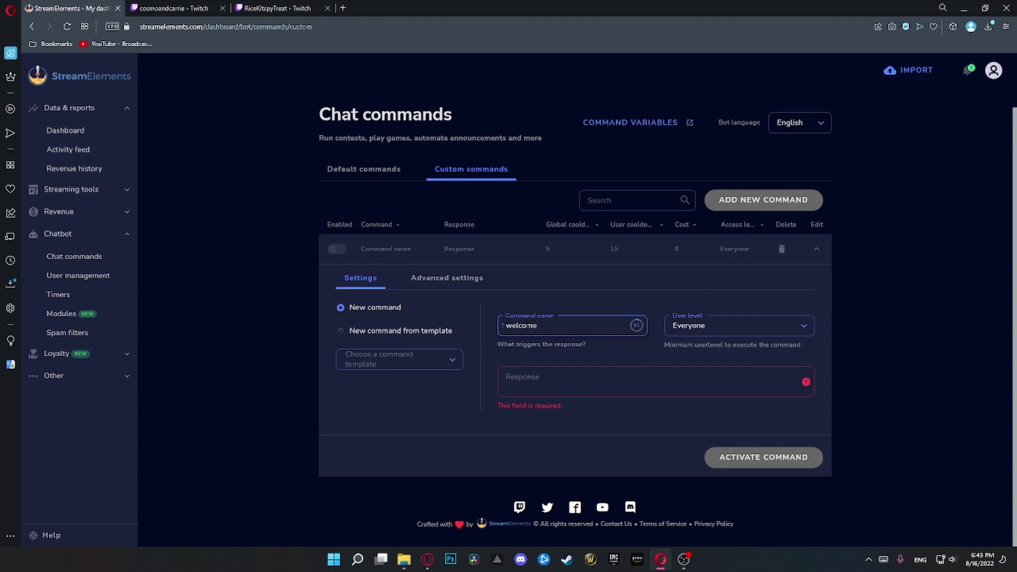
left_click(505, 377)
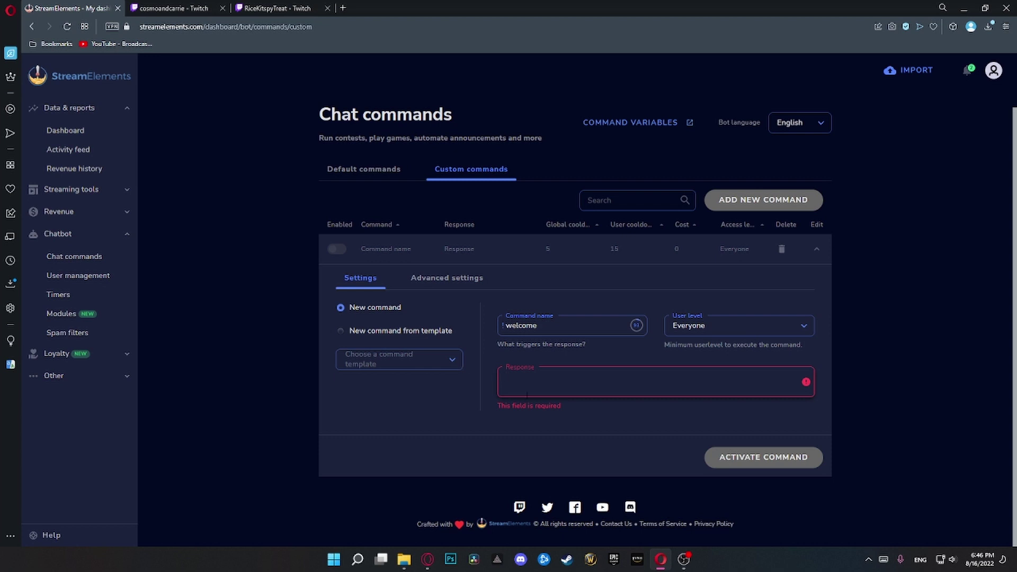
type("Welcome, ${1}. Congratulations for joining the Cosmos CoolCat Cult. You've reached ultimate enlightenment.")
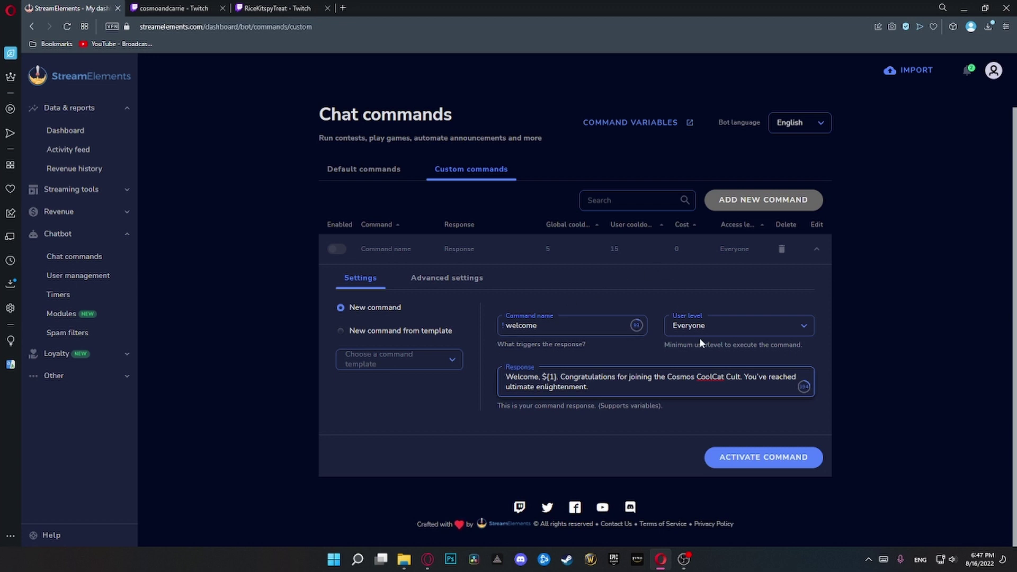
left_click(734, 452)
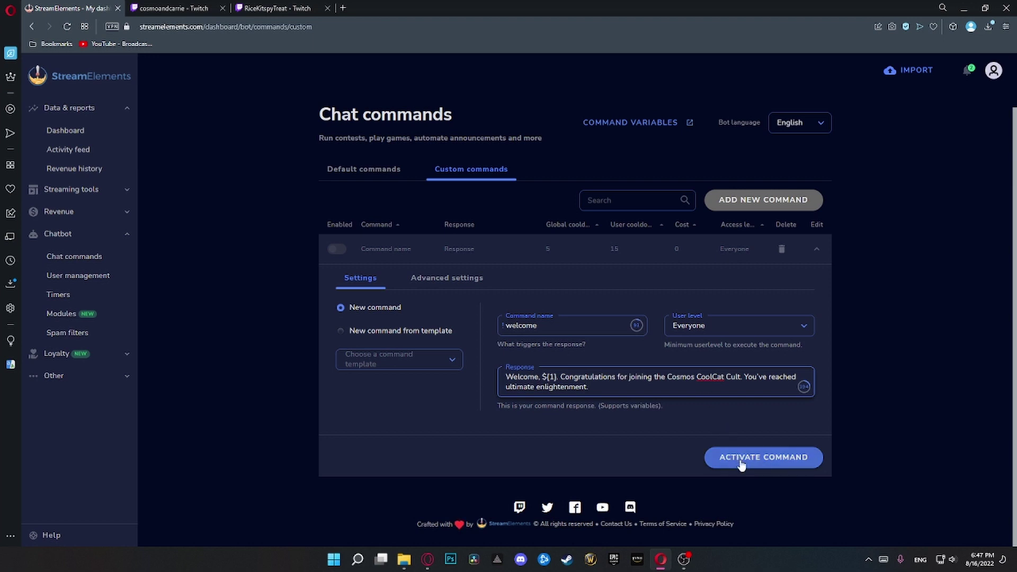
- In Twitch chat, send !welcome with a viewer's username to test the bot's reply
left_click(177, 9)
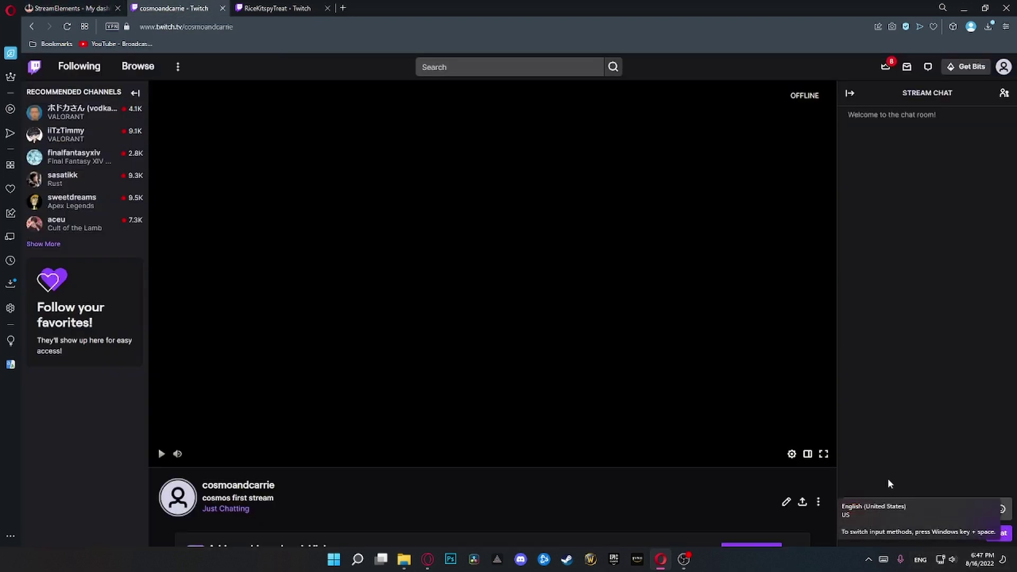
type("I")
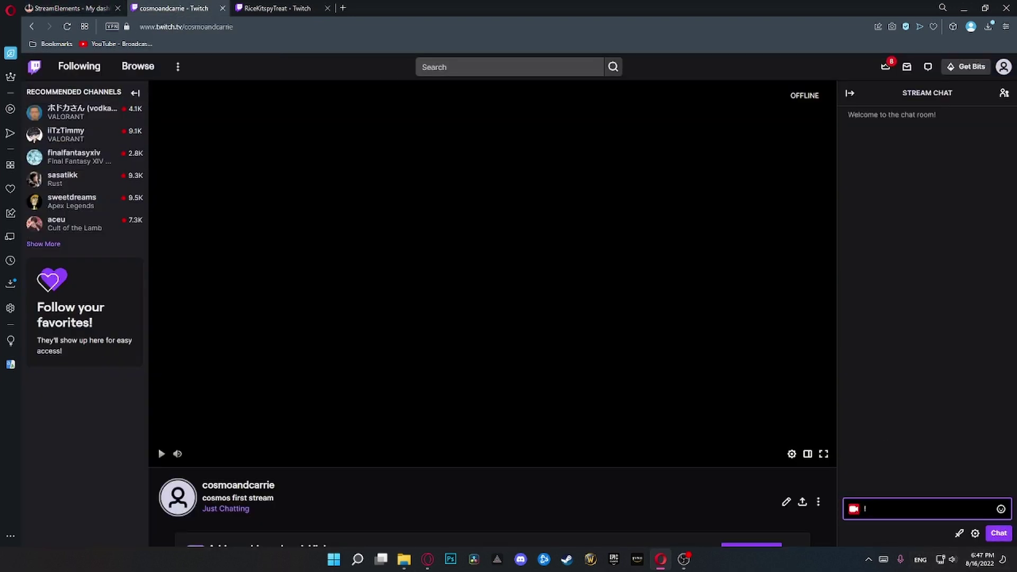
type("welcome")
type("ricekitspytreat\\")
key("Return")
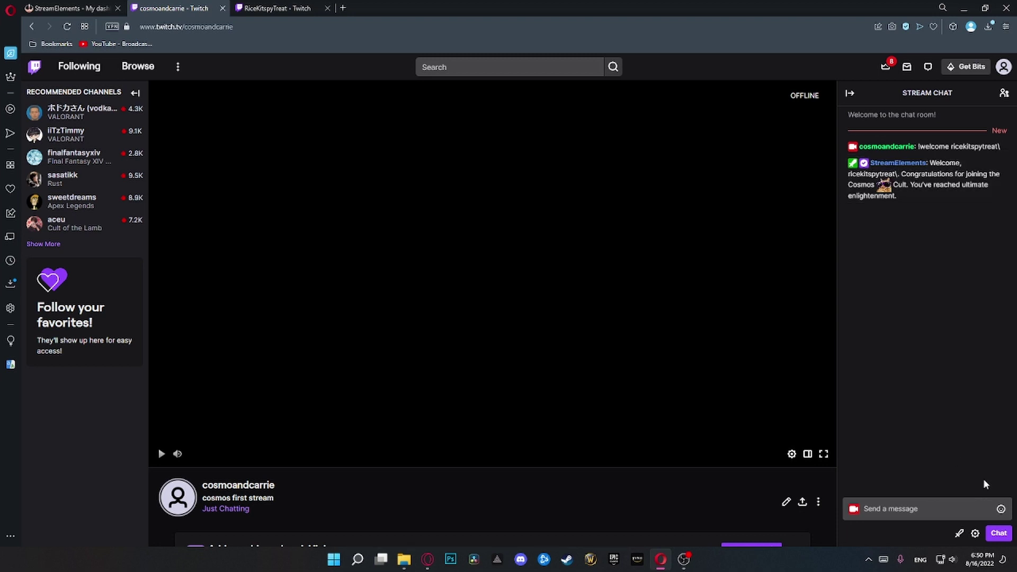
- Find the PizzaTime emote's name in the Twitch emote picker, then return to StreamElements
left_click(1000, 510)
scroll(922, 402, "down", 5)
scroll(932, 440, "up", 5)
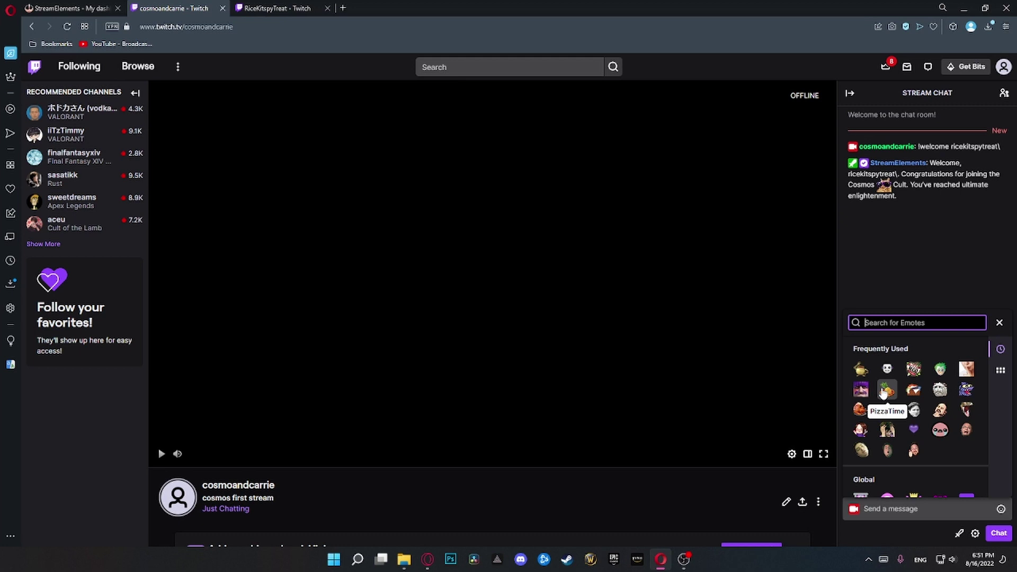
key("ctrl+Tab")
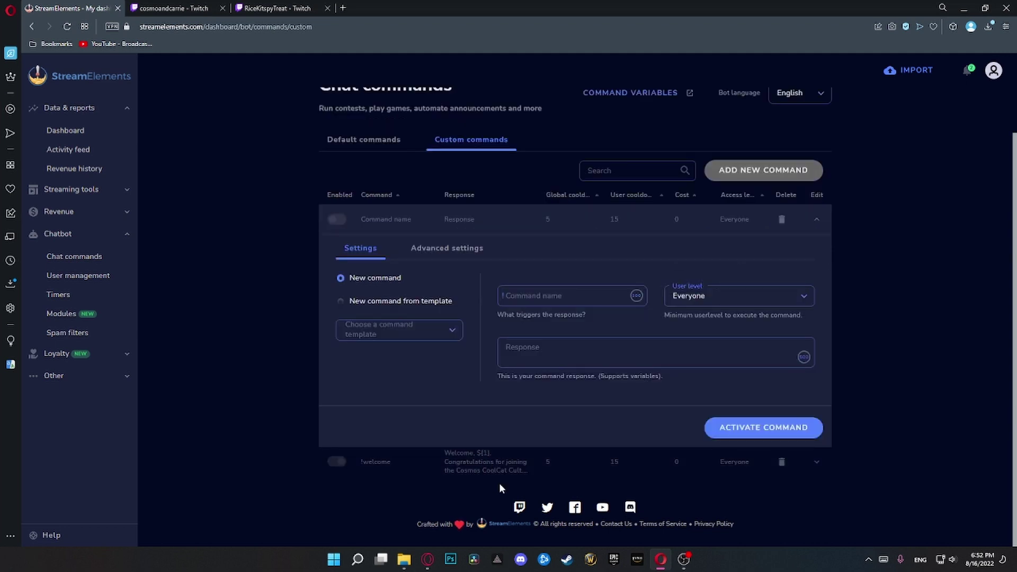
- Activate a 'hi' command with the pasted pizza greeting, then type a !hi test in Twitch chat
left_click(520, 301)
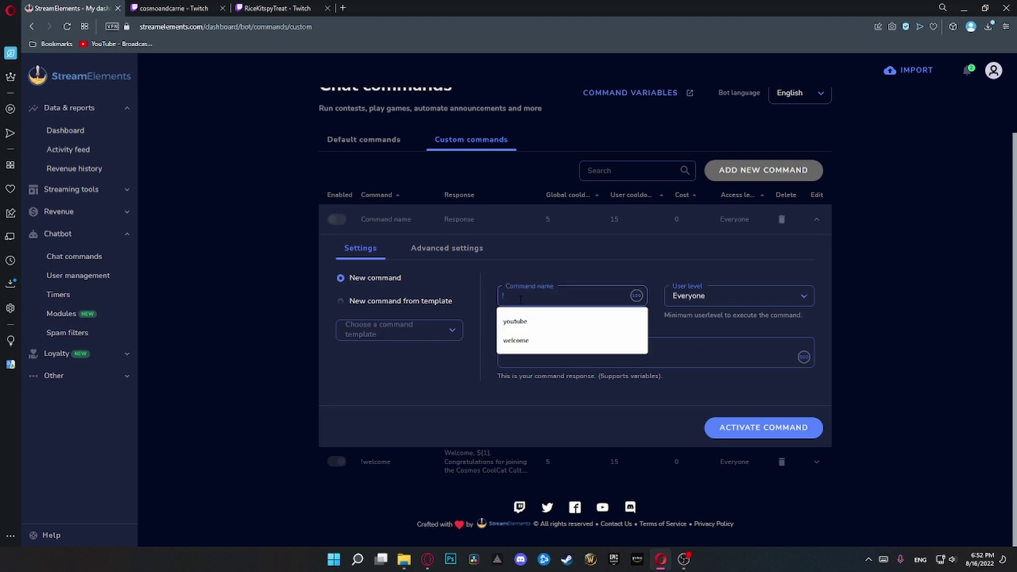
type("hi")
left_click(551, 351)
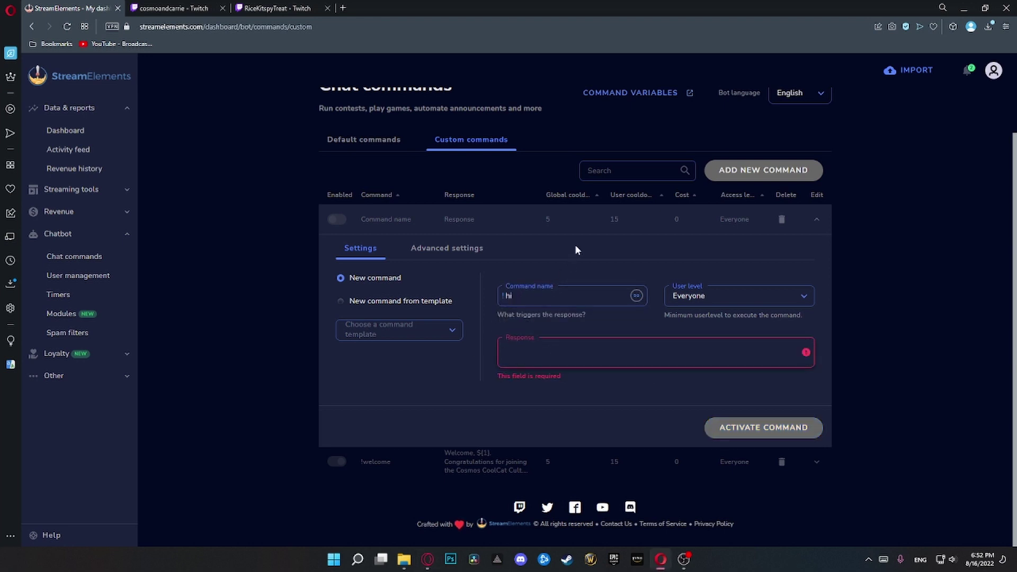
type("${user} welcomes ${1} with some pizza. PizzaTime")
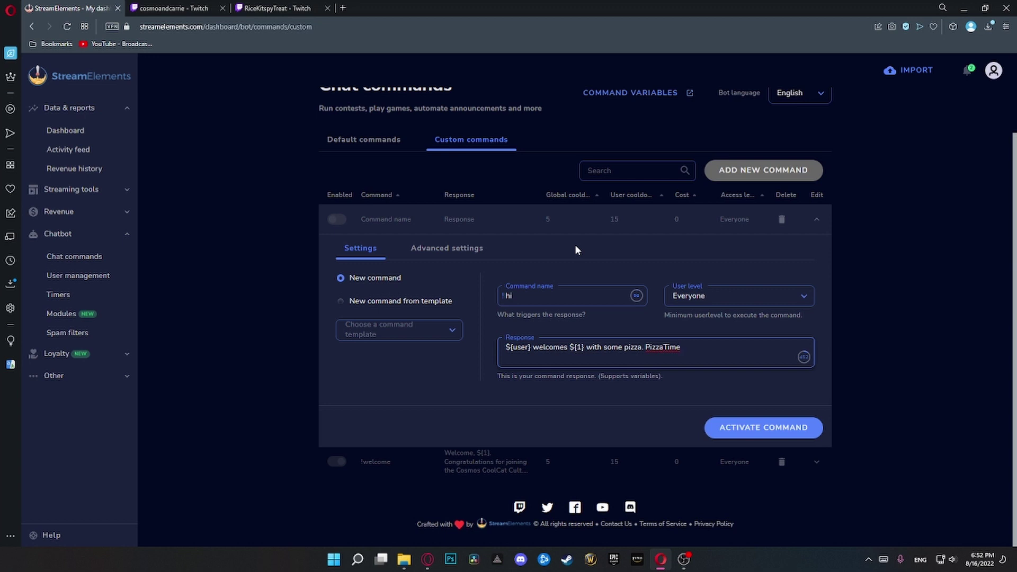
scroll(577, 250, "up", 1)
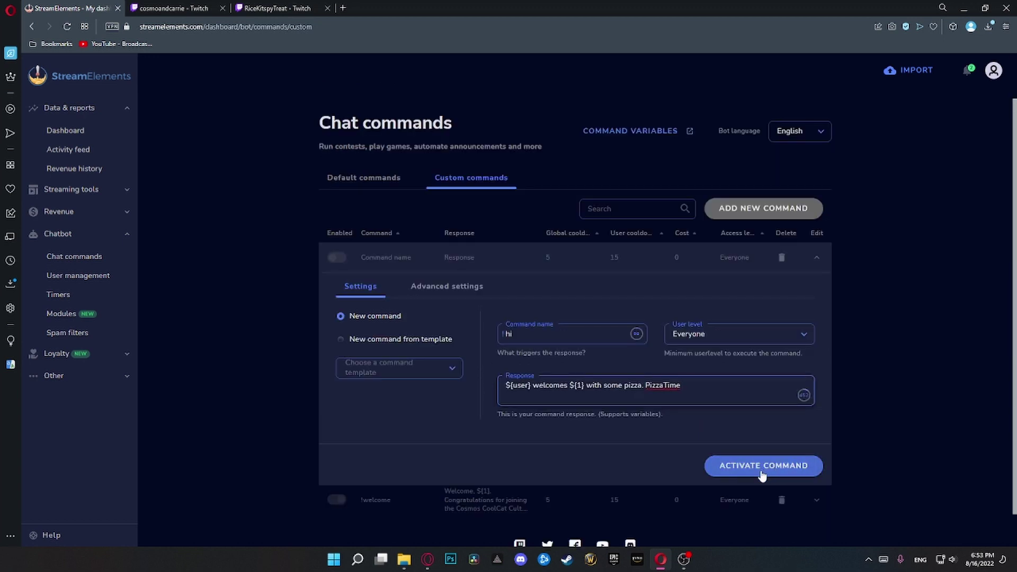
left_click(762, 476)
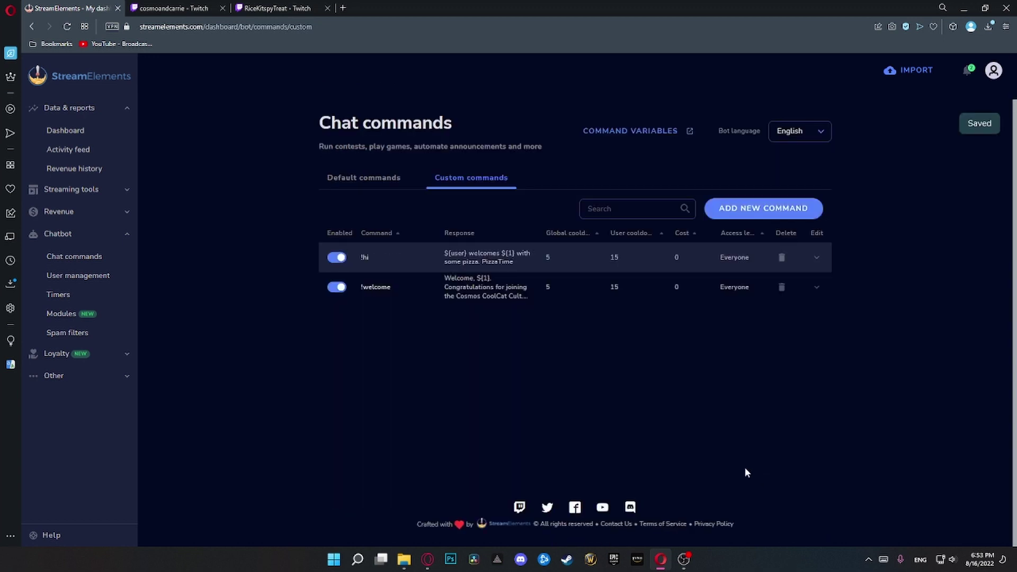
key("ctrl+Tab")
type("!hi ricekitspytreat")
- Send the !hi test, check the bot's pizza reply, and go back to StreamElements
key("Return")
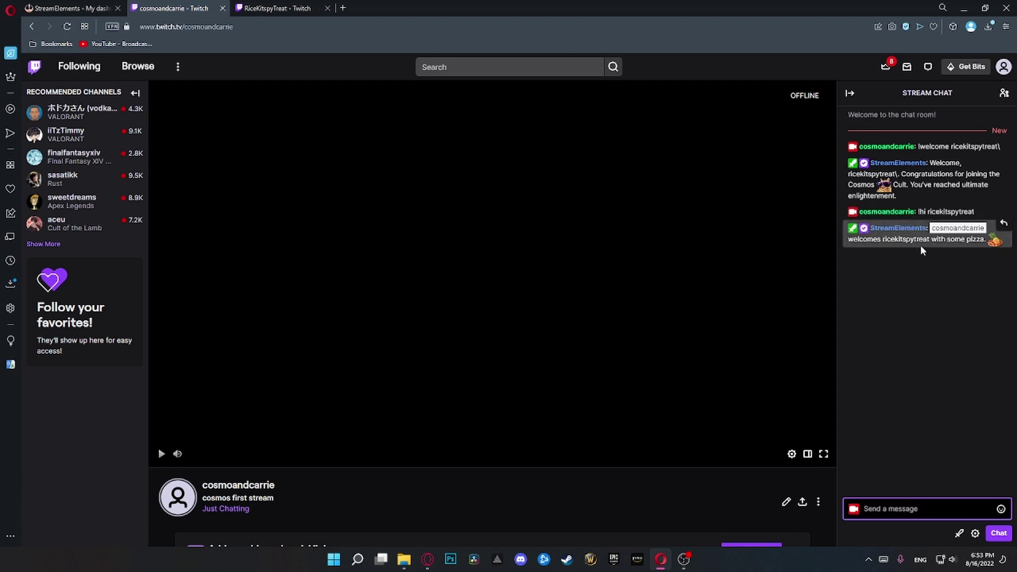
left_click(910, 318)
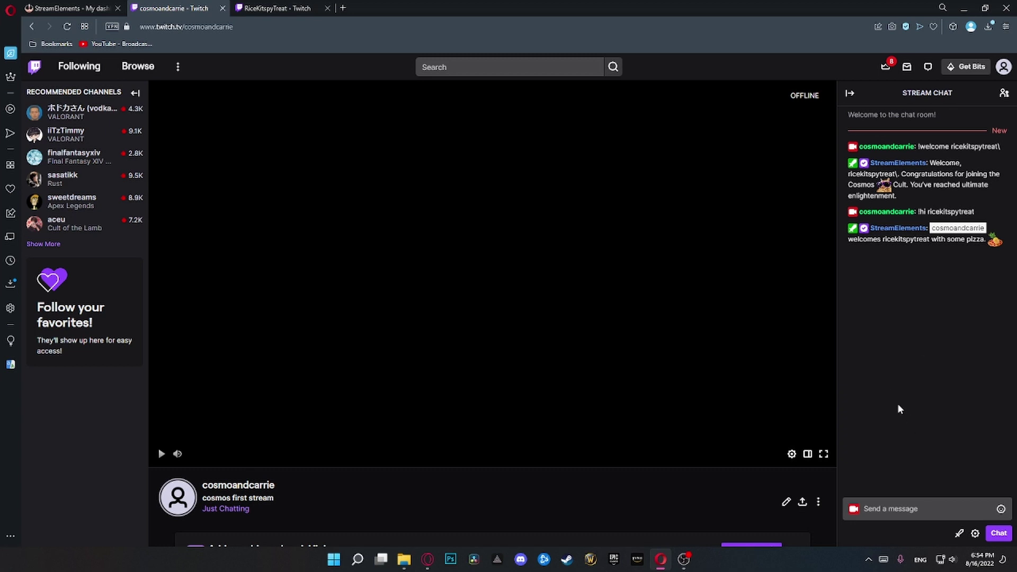
key("ctrl+Tab")
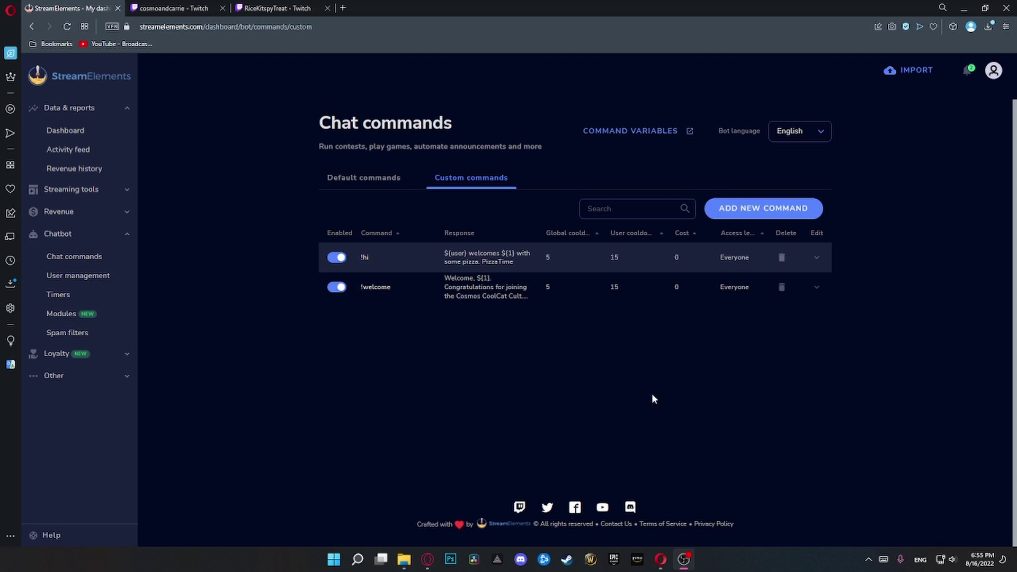
- Create and activate a 'lurk' command with the pasted lurk message, then go to Twitch to test it
left_click(753, 211)
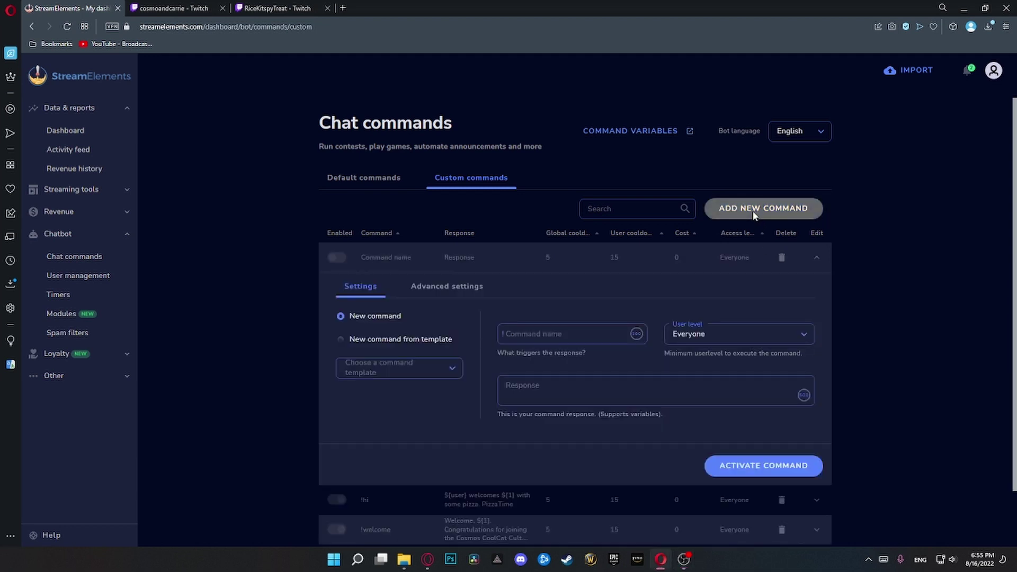
left_click(580, 334)
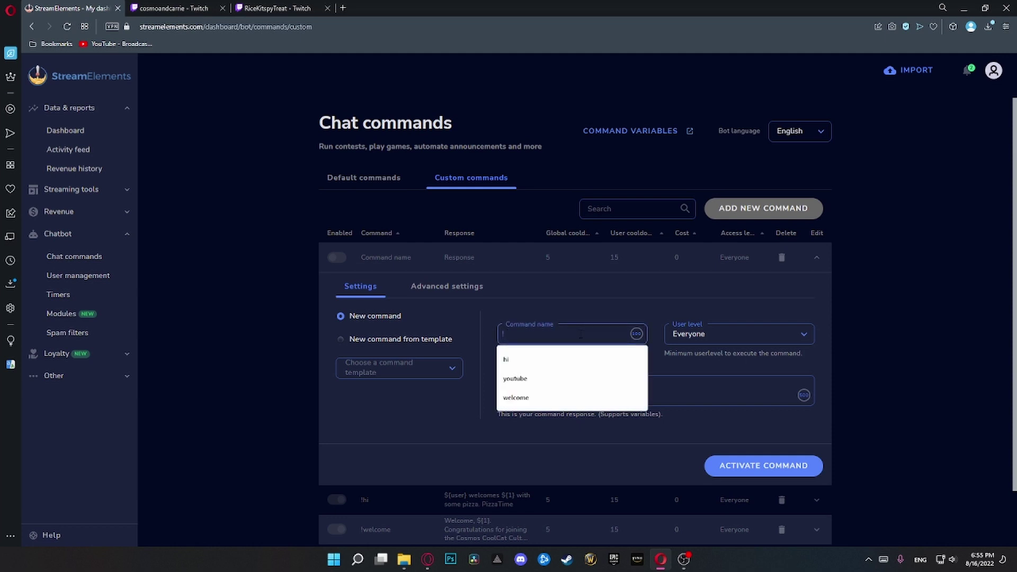
type("lurk")
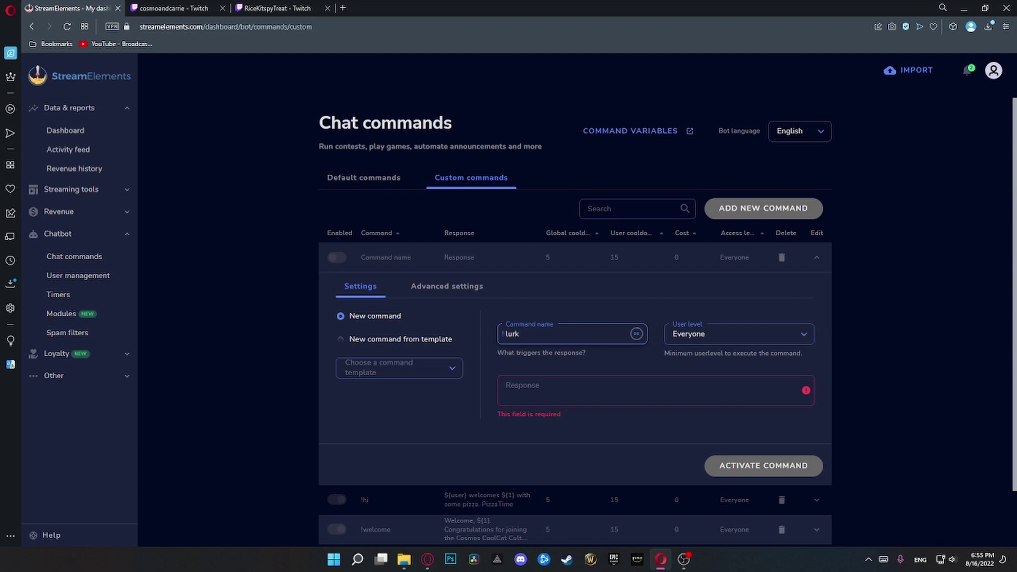
left_click(651, 391)
type("${user} has decided to temporarily step away from Cosmos CoolCat Cult to go out into the world and spread the good word. Hurray!")
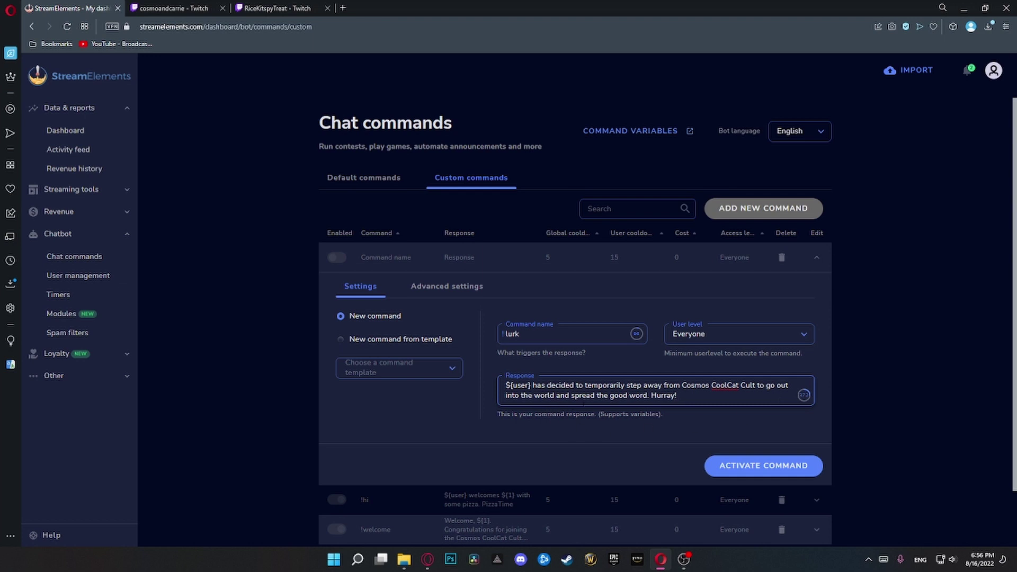
left_click(749, 473)
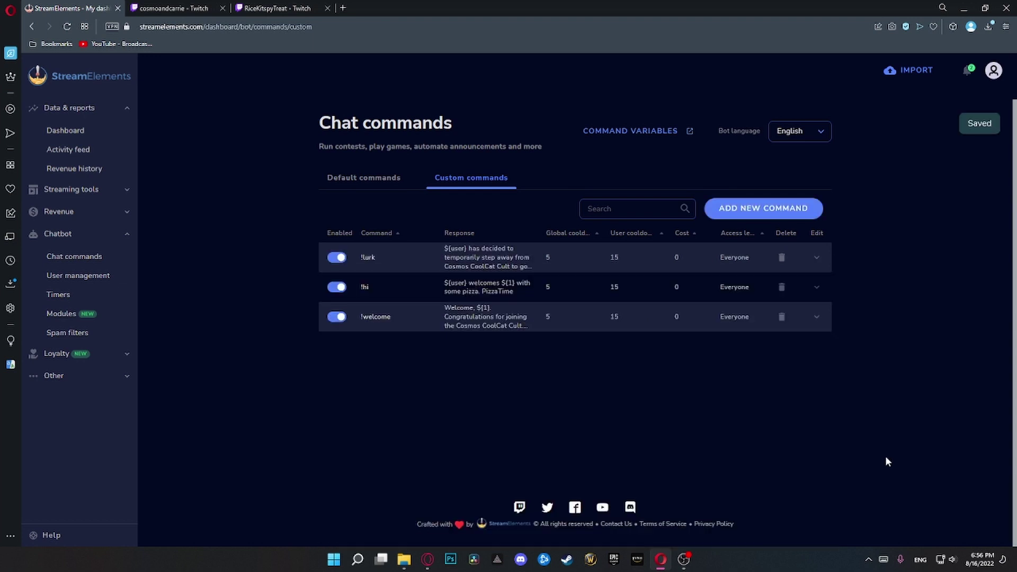
left_click(172, 8)
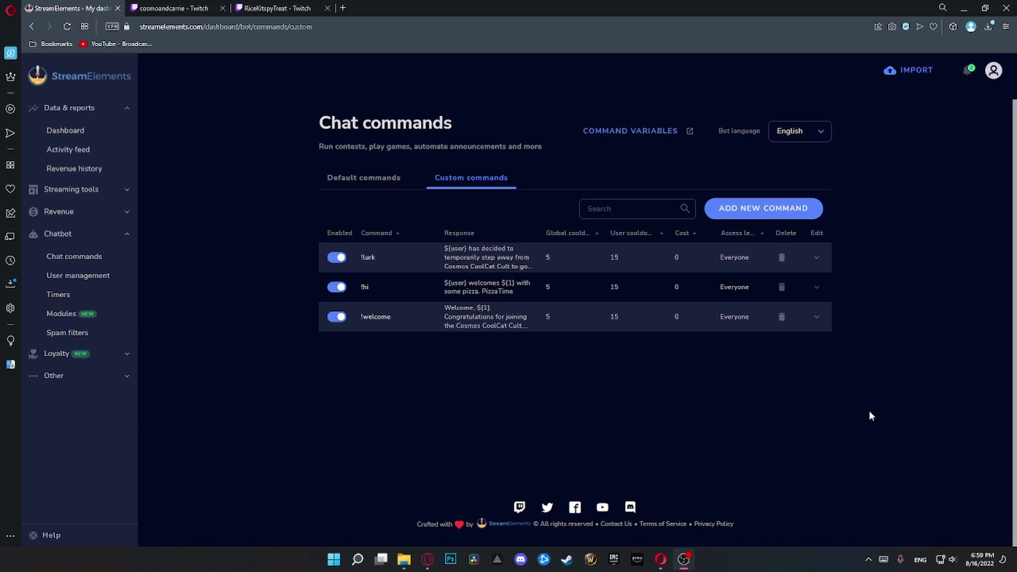
- Start a new command named 'so' with the alias 'shoutout' in Advanced settings
left_click(763, 208)
left_click(530, 290)
type("so")
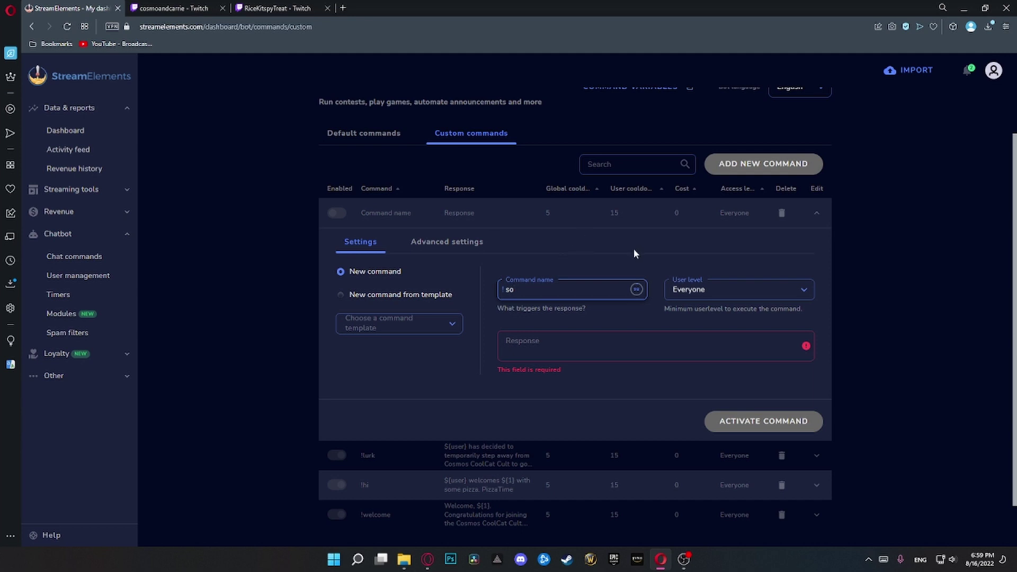
left_click(458, 246)
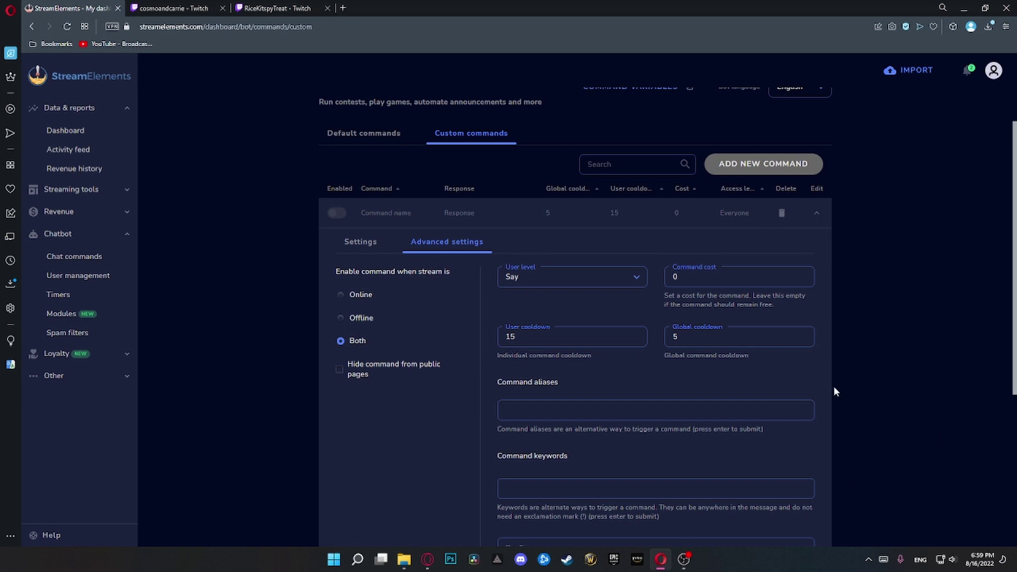
left_click(683, 407)
type("shoutout")
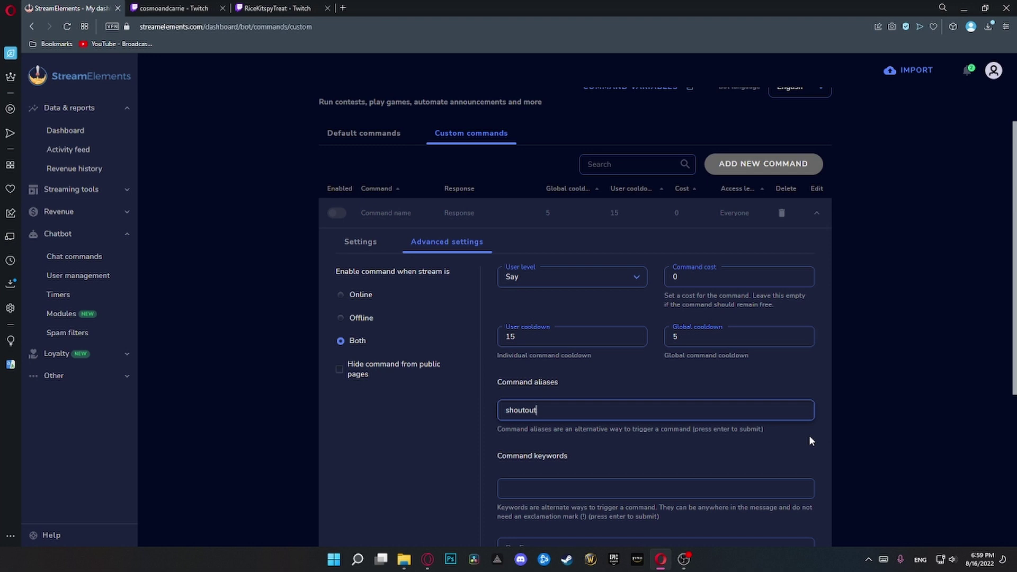
key("Return")
left_click(361, 242)
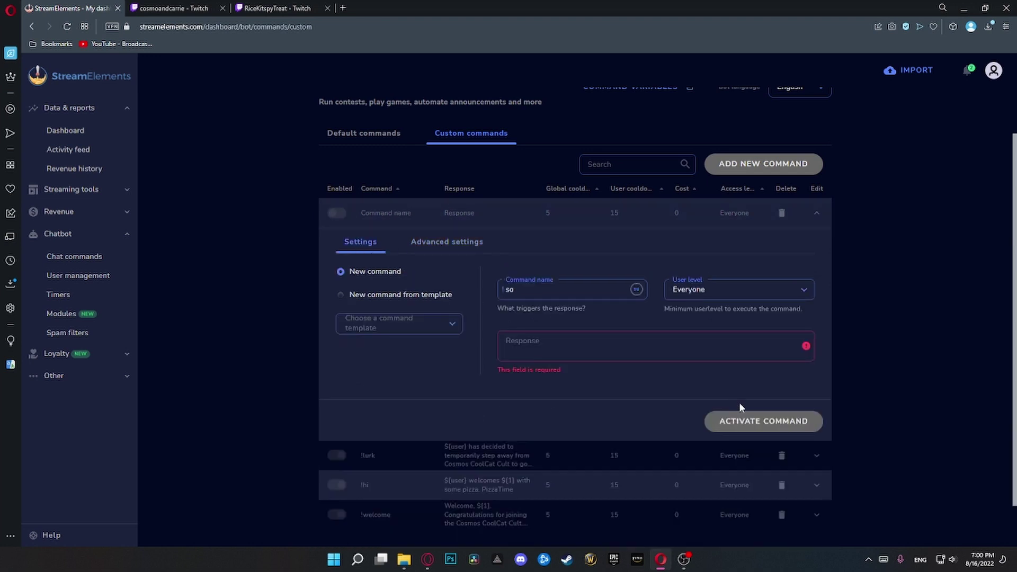
- Paste the Cool Cats shoutout response linking twitch.tv/${1}, then go to Twitch
left_click(613, 346)
left_click(976, 318)
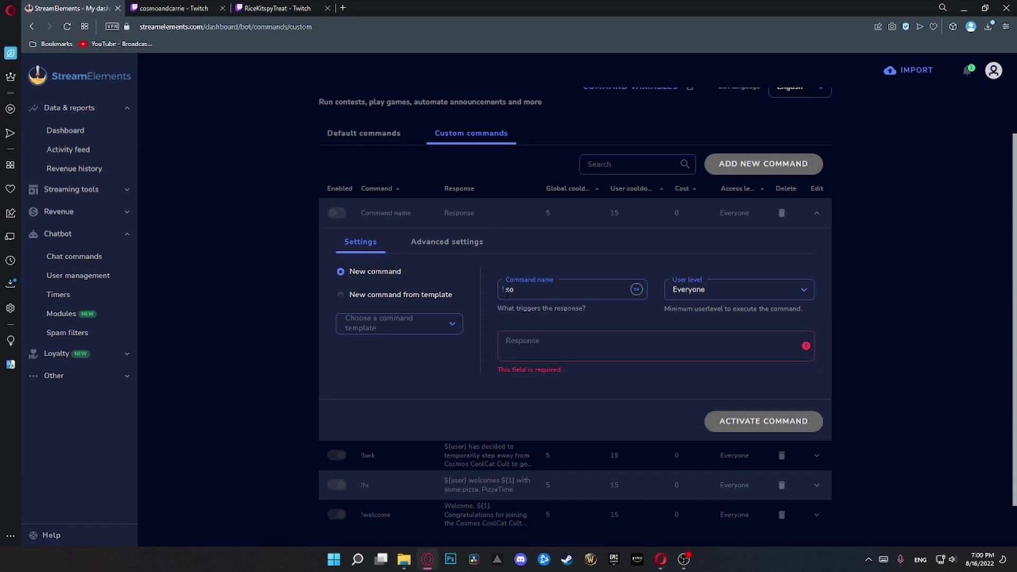
left_click(497, 342)
type("If you like Cool Cats like me, then make sure to check out ${1} at their channel https://twitch.tv/${1}. CoolCat CoolCat CoolCat")
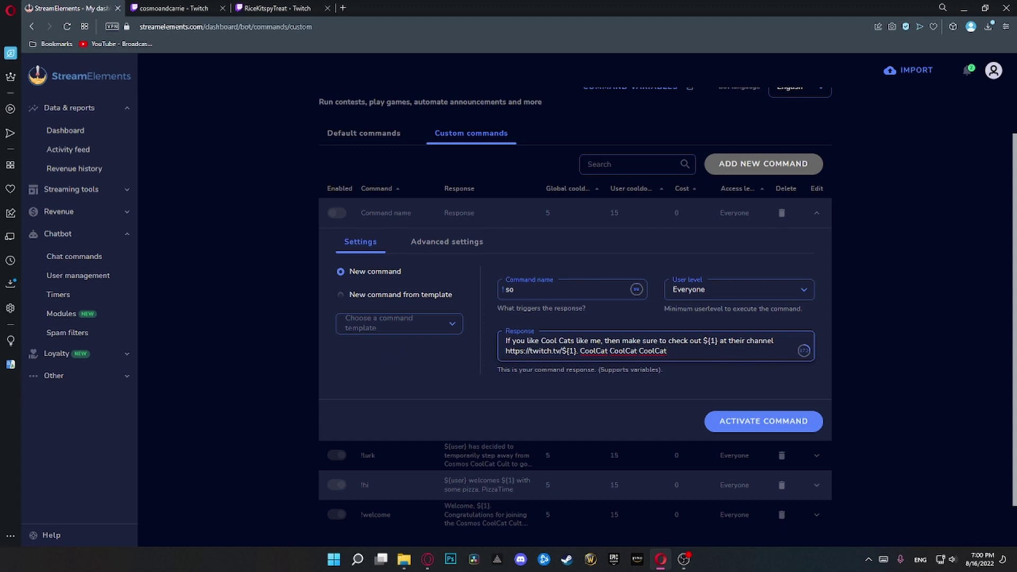
key("ctrl+Tab")
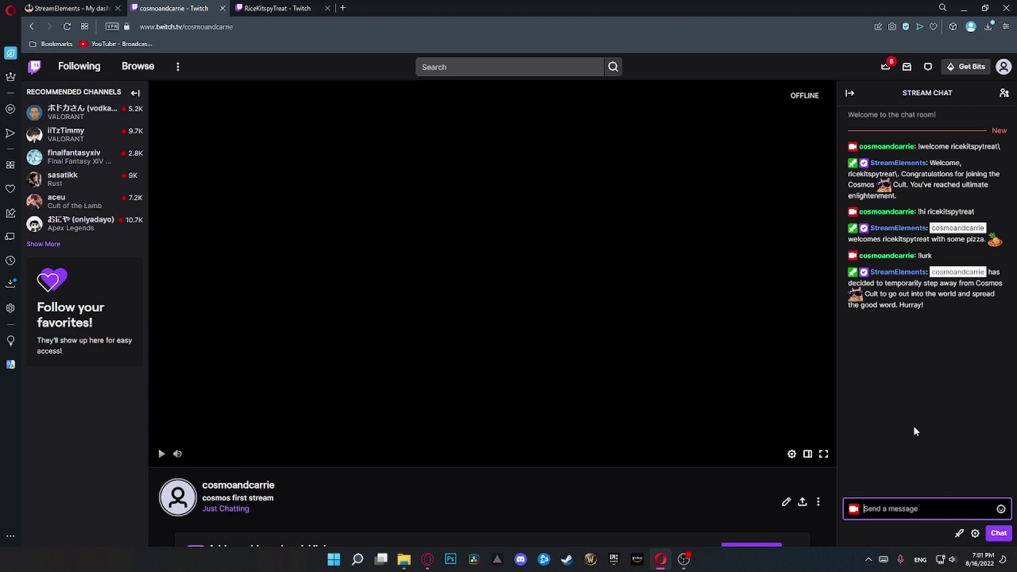
- Send !so with a viewer's username in Twitch chat and open the channel link in the reply
type("!so ricekitspytreat")
key("Return")
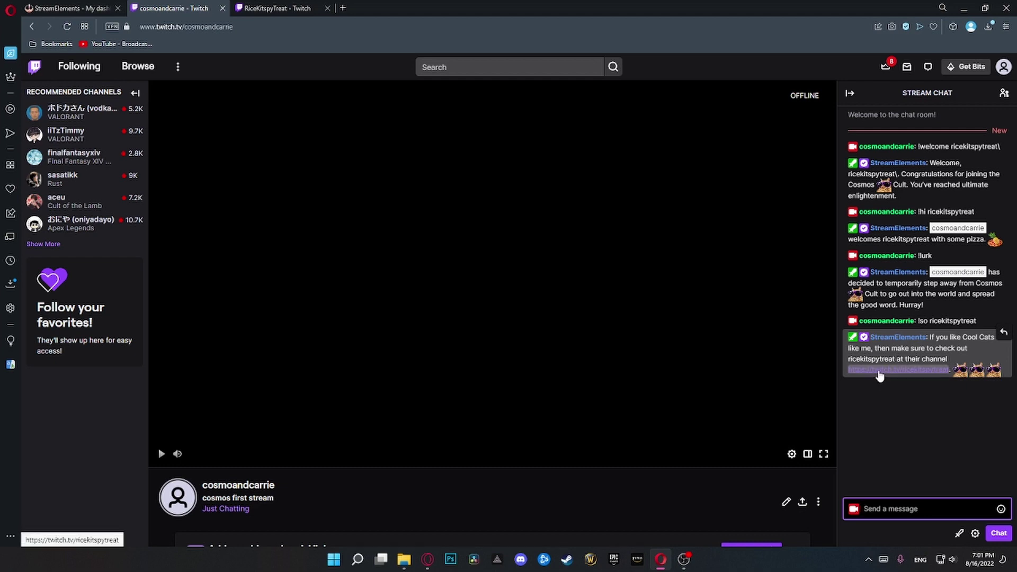
left_click(879, 374)
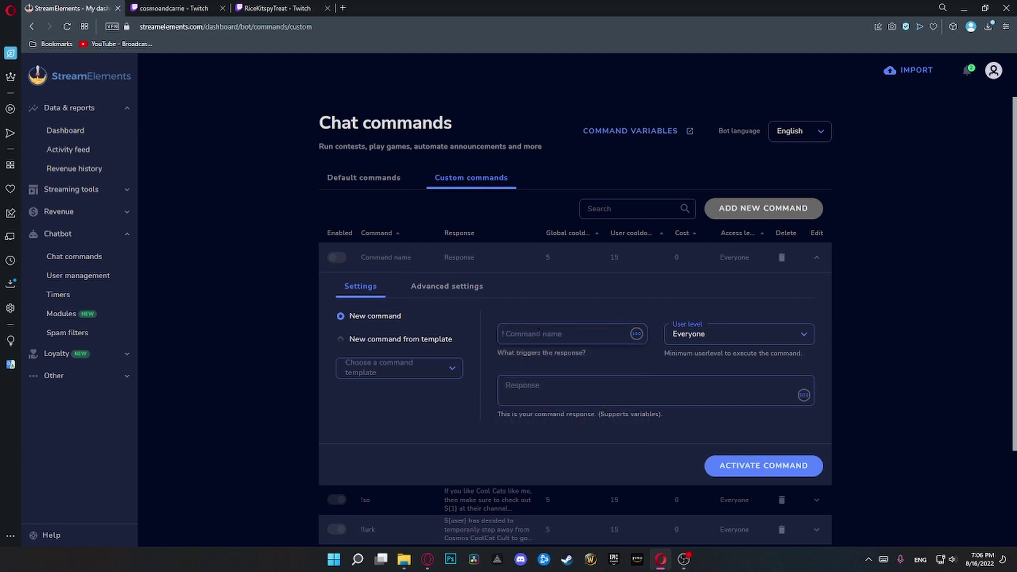
- Save an enabled 'yt' command with alias 'youtube' and the pasted YouTube channel response
left_click(554, 334)
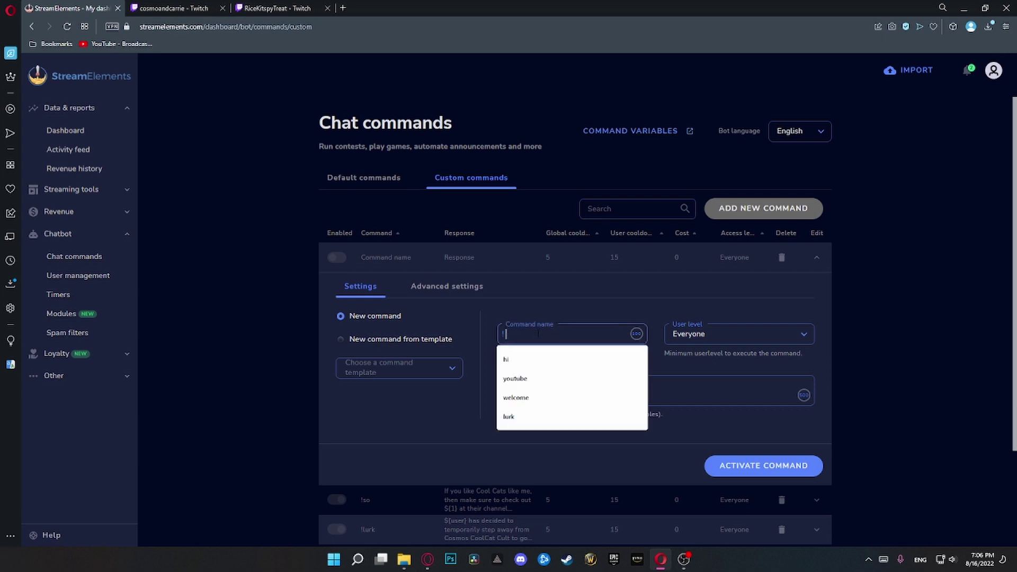
type("yt")
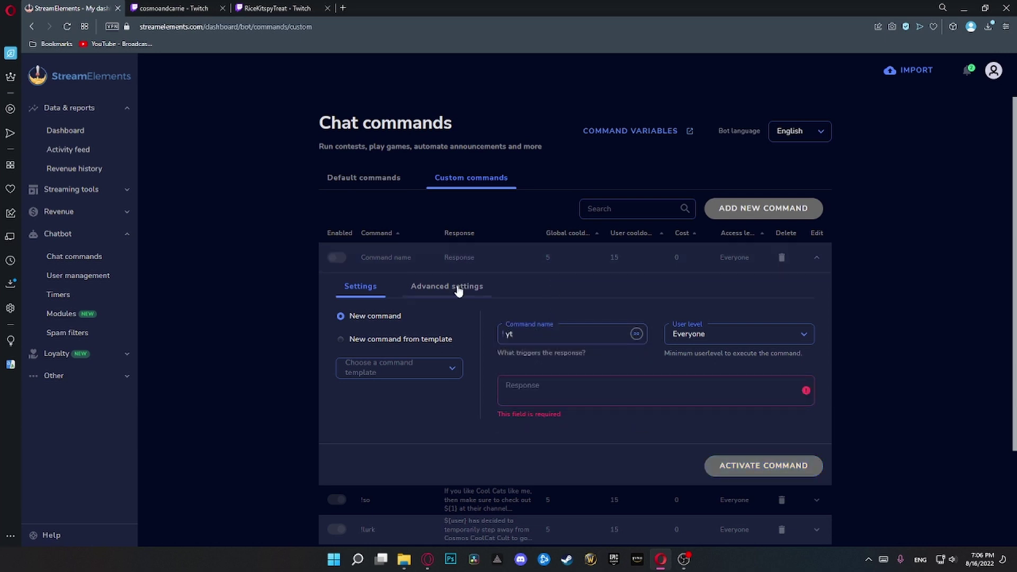
left_click(458, 289)
left_click(675, 456)
type("youtube")
key("Return")
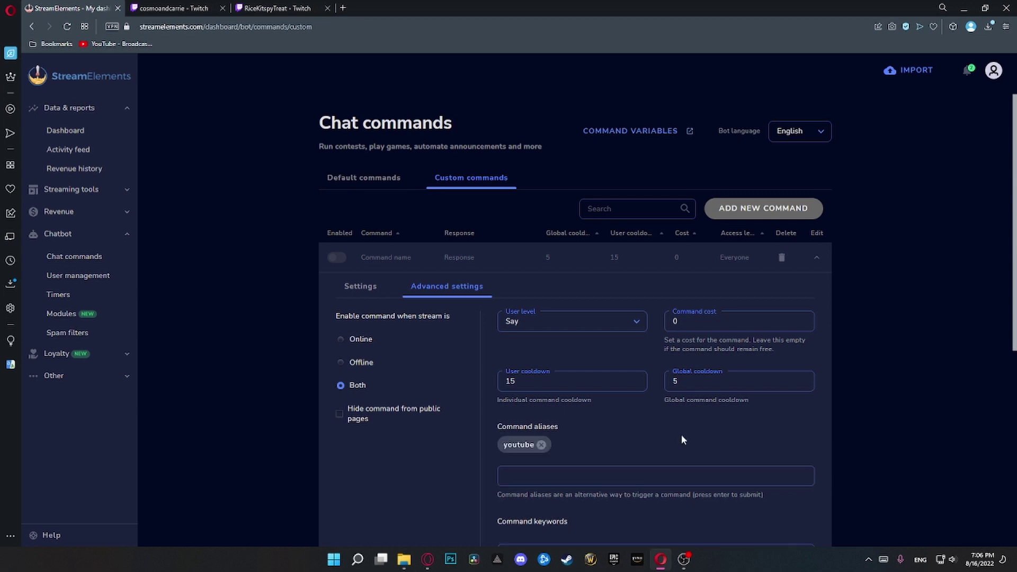
key("Return")
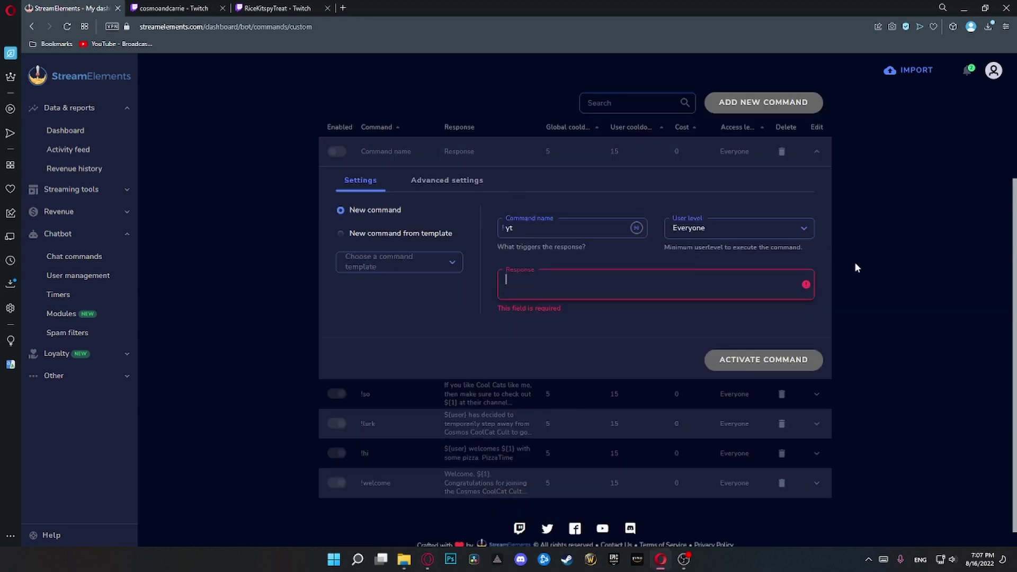
type("Can't get enough of the Cosmo, eh? Follow me on YouTube https://www.youtube.com/c/coupleofcreators to get closer to me. ;)")
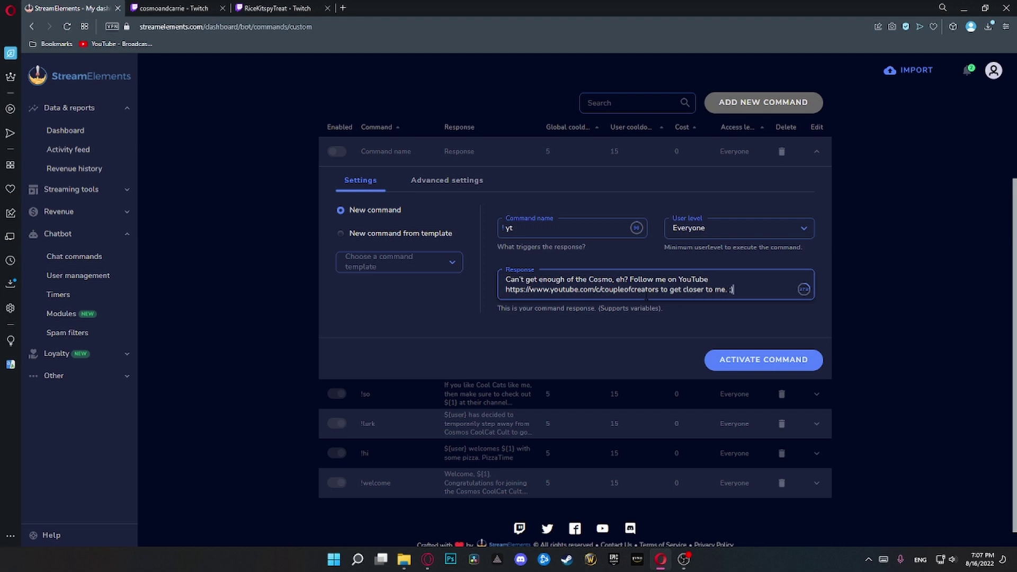
left_click(763, 360)
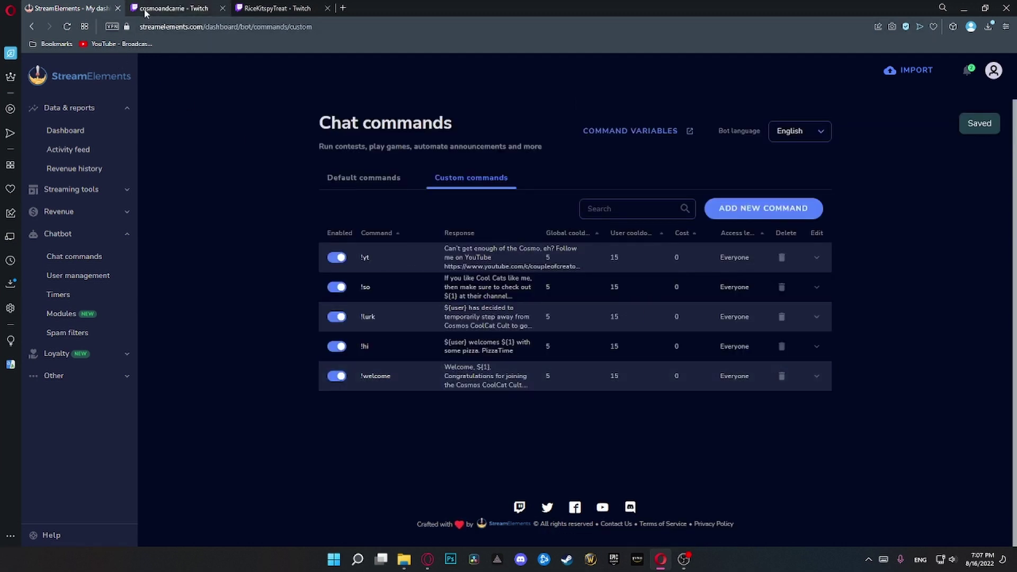
- Send !yt in Twitch chat and open the YouTube link from the bot's reply
left_click(172, 8)
left_click(926, 508)
type("!yt")
key("Return")
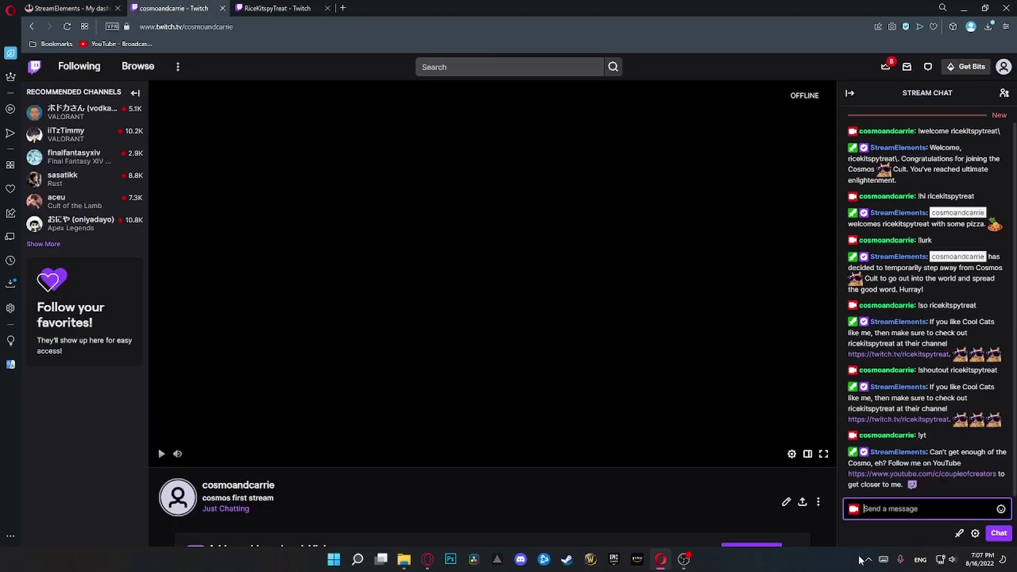
left_click(921, 473)
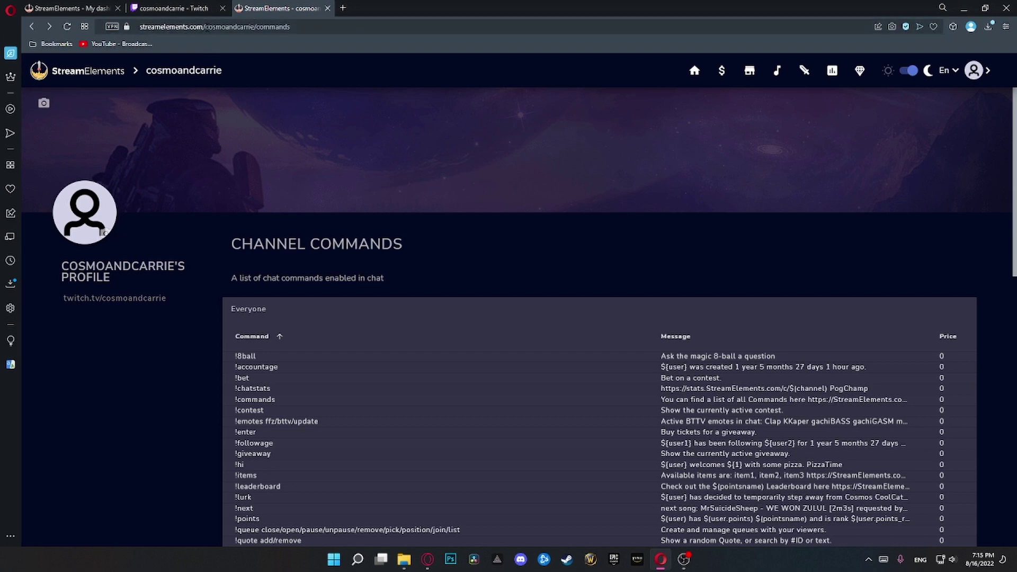
- Swap the channel name in the commands URL for another streamer's and browse their command lists
left_click_drag(205, 27, 254, 27)
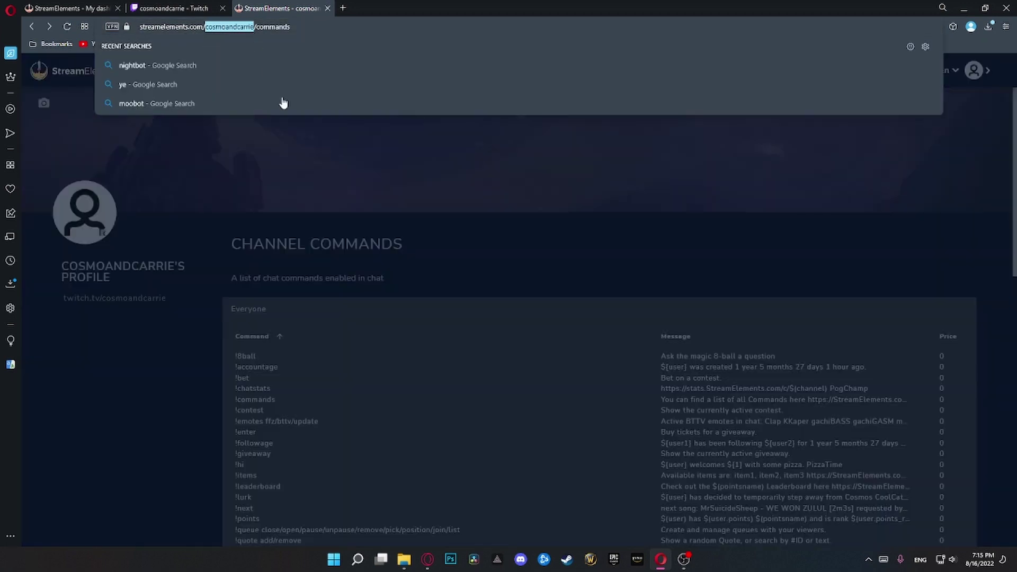
type("ricekitspytreat")
key("Return")
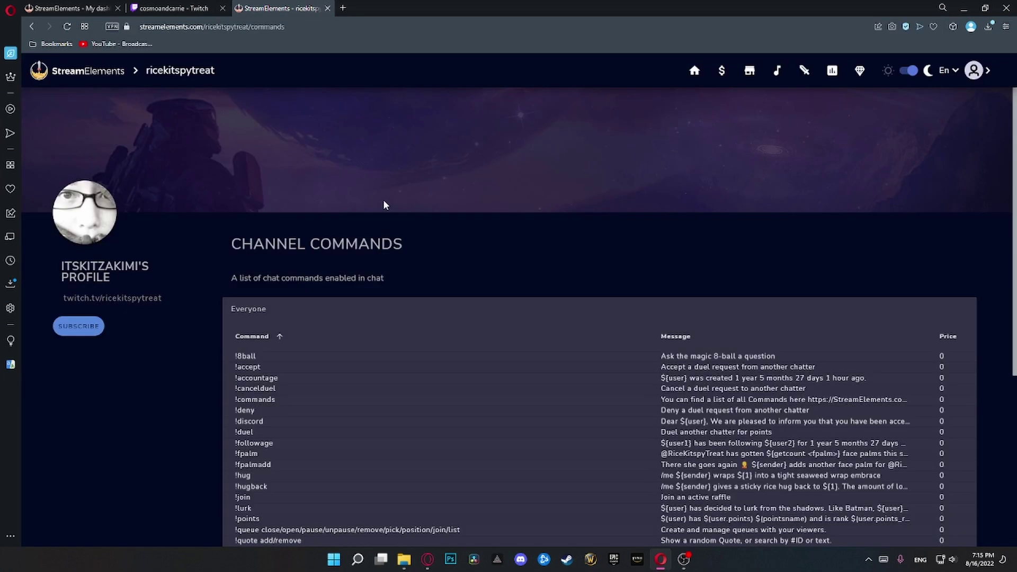
scroll(199, 190, "down", 5)
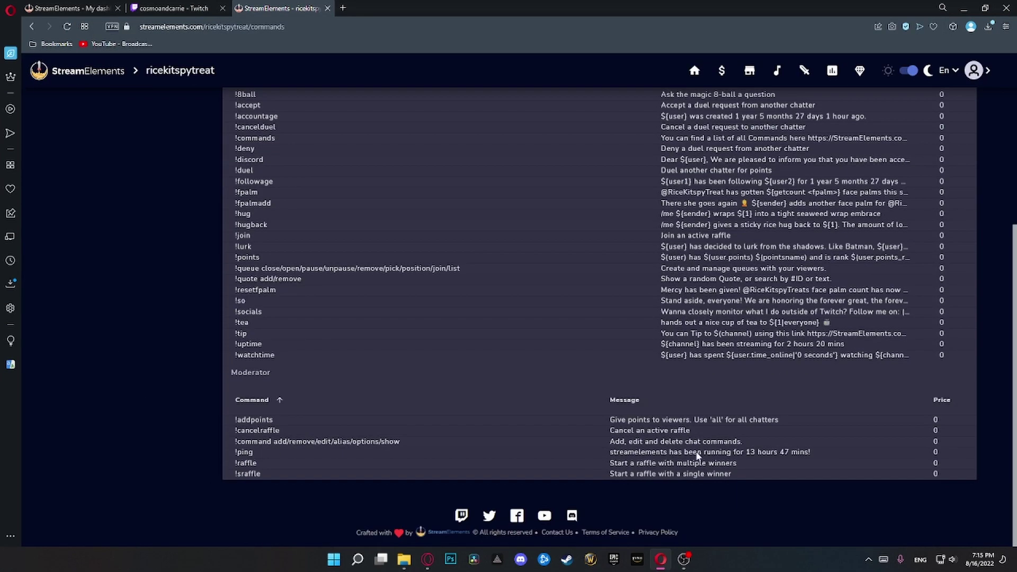
scroll(304, 258, "up", 5)
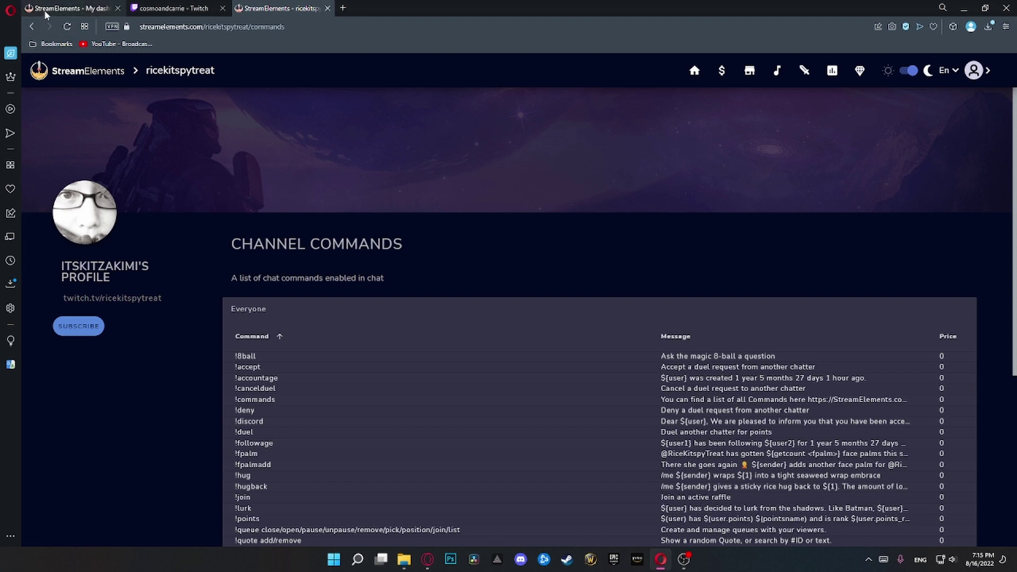
- Name a new command 'command' and paste a response linking to the channel's public command list
left_click(69, 8)
left_click(573, 339)
type("command")
key("Tab")
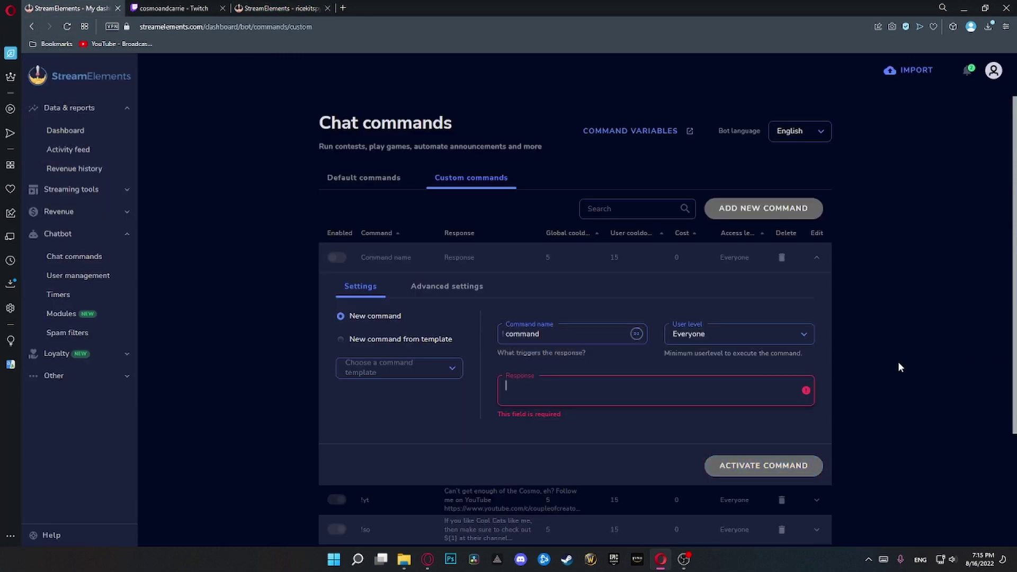
type("Want to know what else you can do in chat? Check out my command list here: https://streamelements.com/cosmoandcarrie/commands")
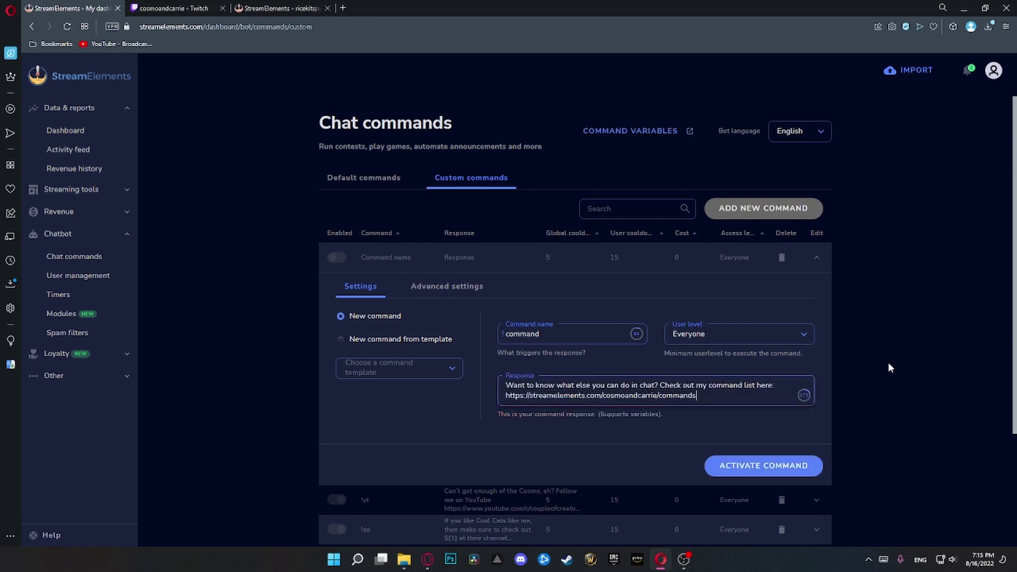
- Send !command in Twitch chat and follow the bot's StreamElements link to the command list
key("ctrl+Tab")
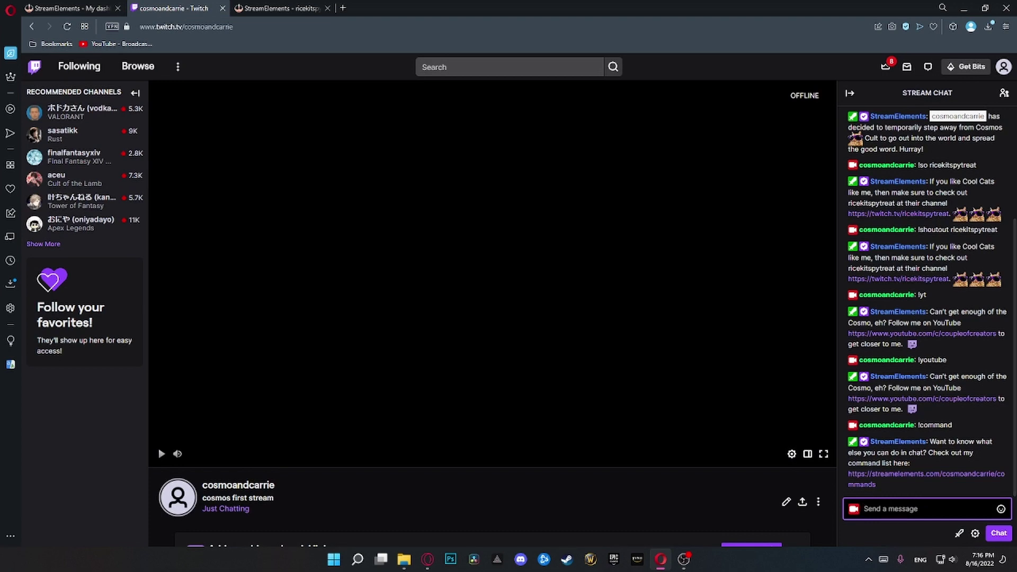
type("!command")
key("Return")
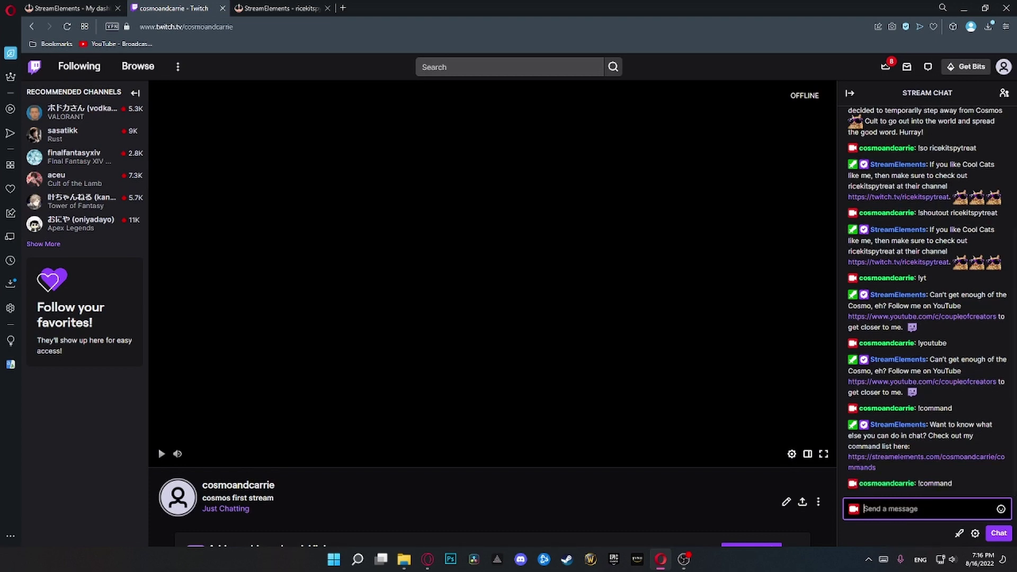
left_click(912, 478)
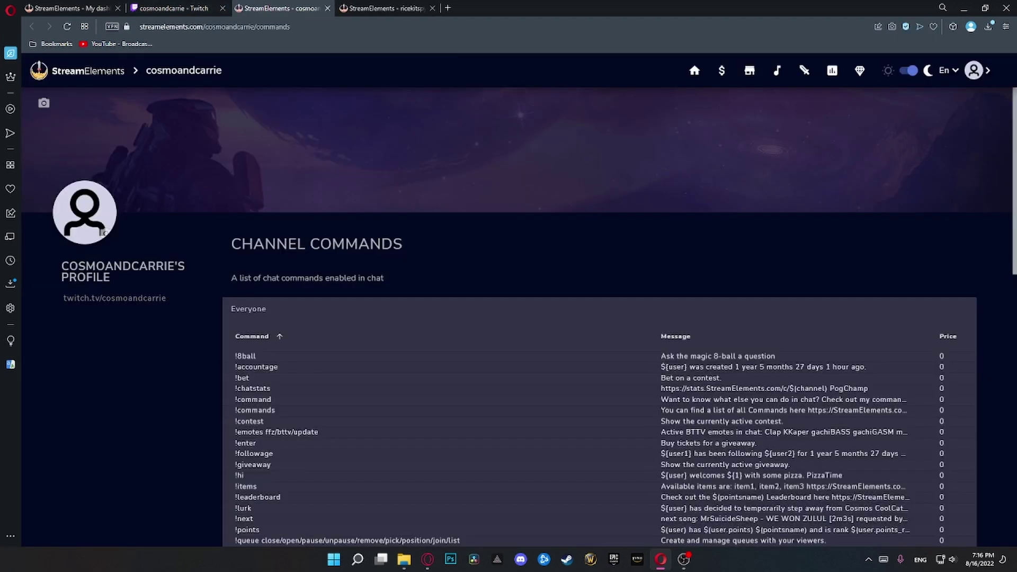